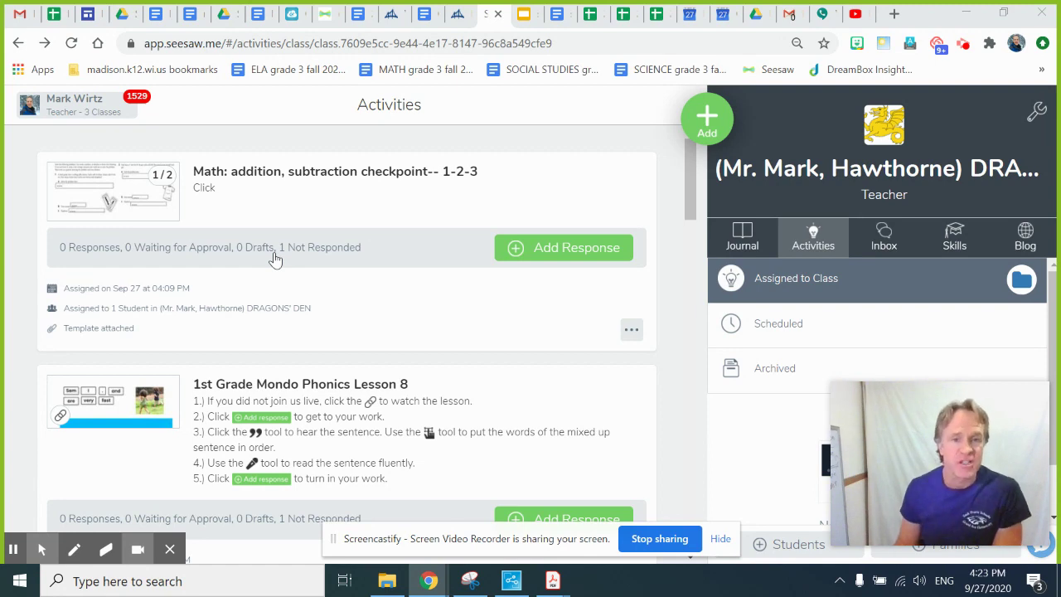
Begin a response to the 'Math: addition, subtraction' checkpoint activity with Add Response
{"action": "left_click", "coordinate": [552, 252]}
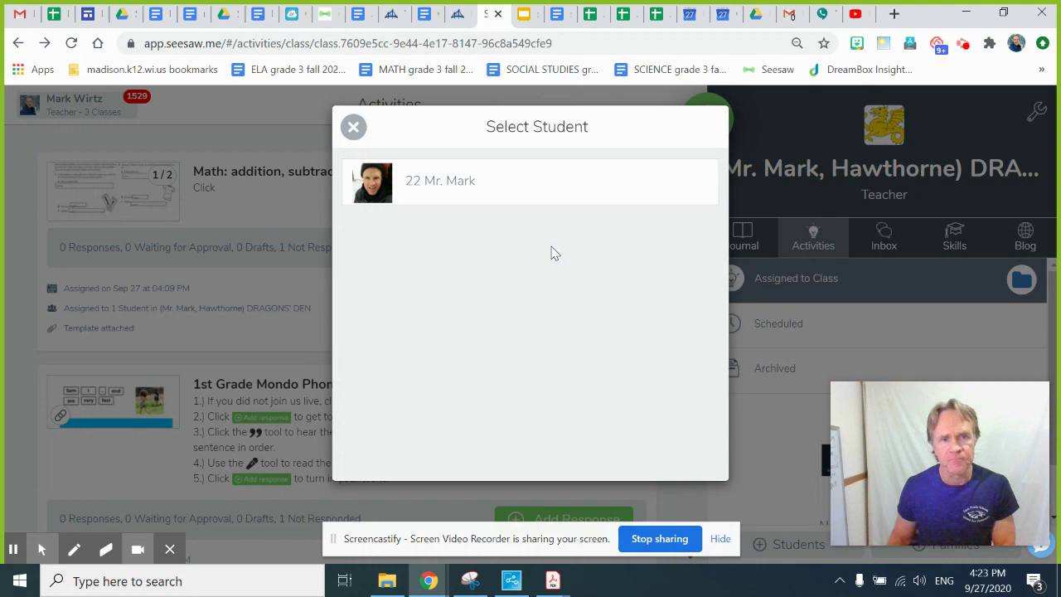
Respond as the student and show page 2, the Addition & Subtraction Checkpoint Sample Question
{"action": "left_click", "coordinate": [450, 191]}
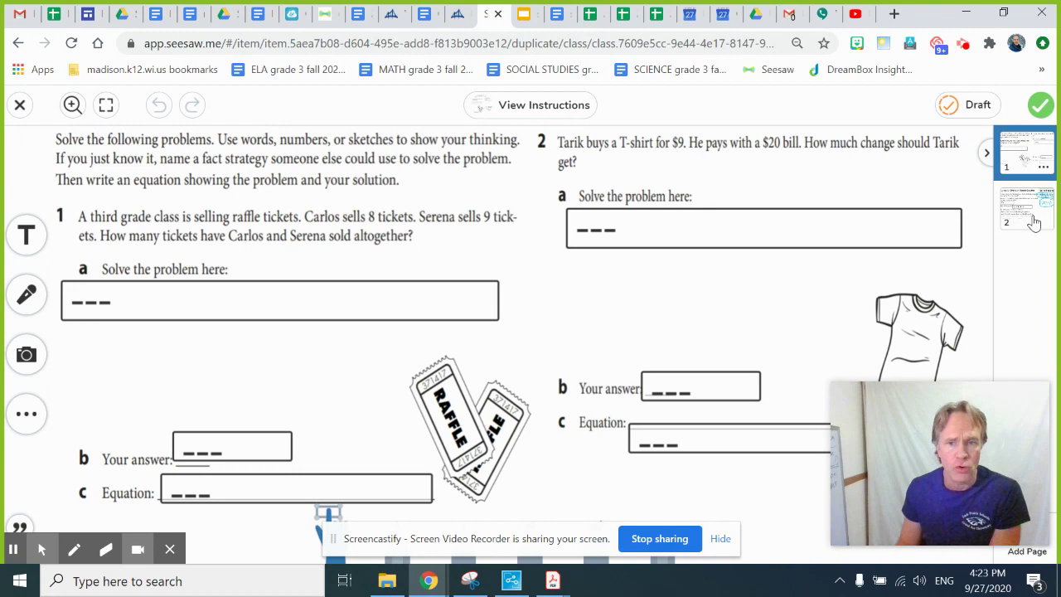
{"action": "left_click", "coordinate": [1032, 221]}
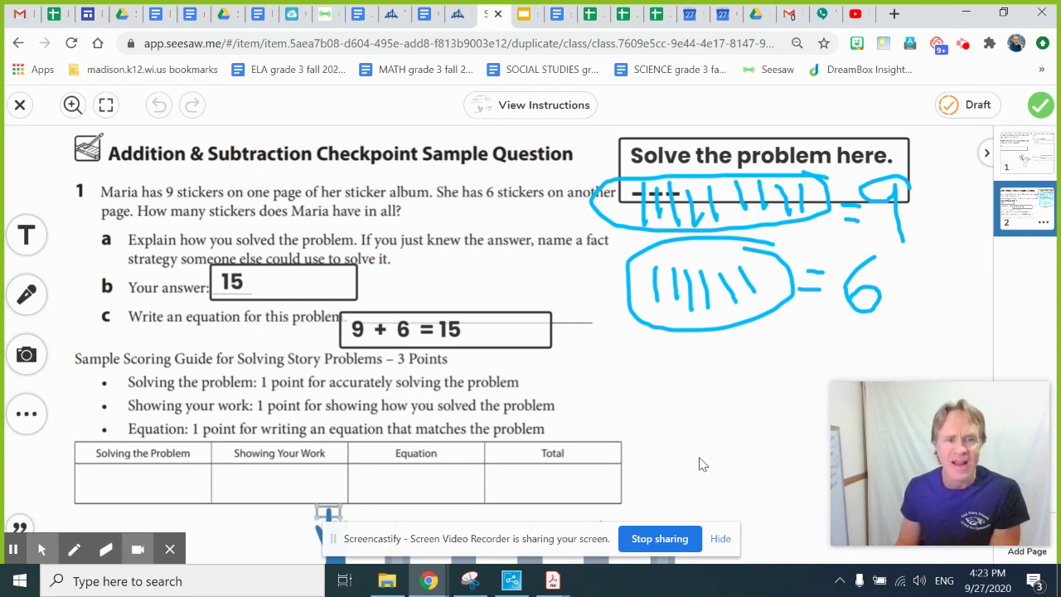
With the blue pen, circle the answer 15, equation 9+6=15, the 9 and the 6, and add a plus sign
{"action": "left_click", "coordinate": [74, 549]}
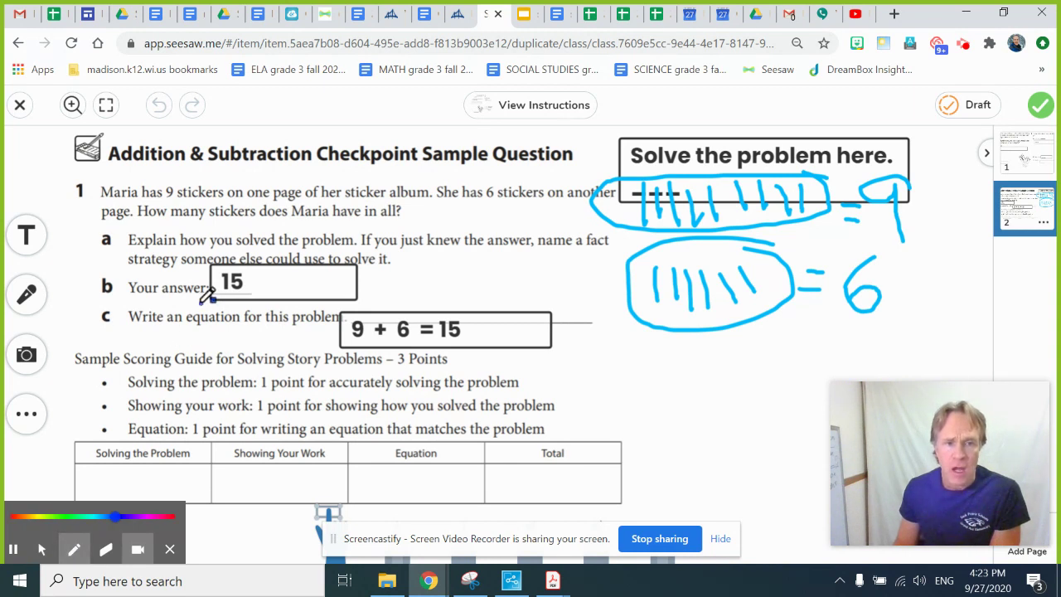
{"action": "left_click_drag", "start_coordinate": [204, 294], "coordinate": [197, 290]}
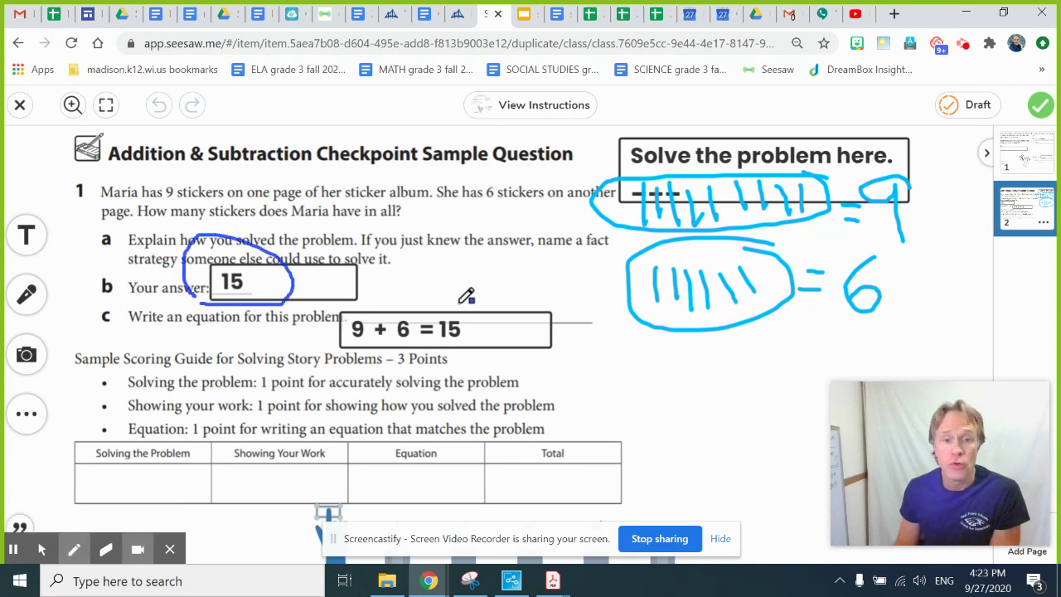
{"action": "left_click_drag", "start_coordinate": [461, 304], "coordinate": [469, 333]}
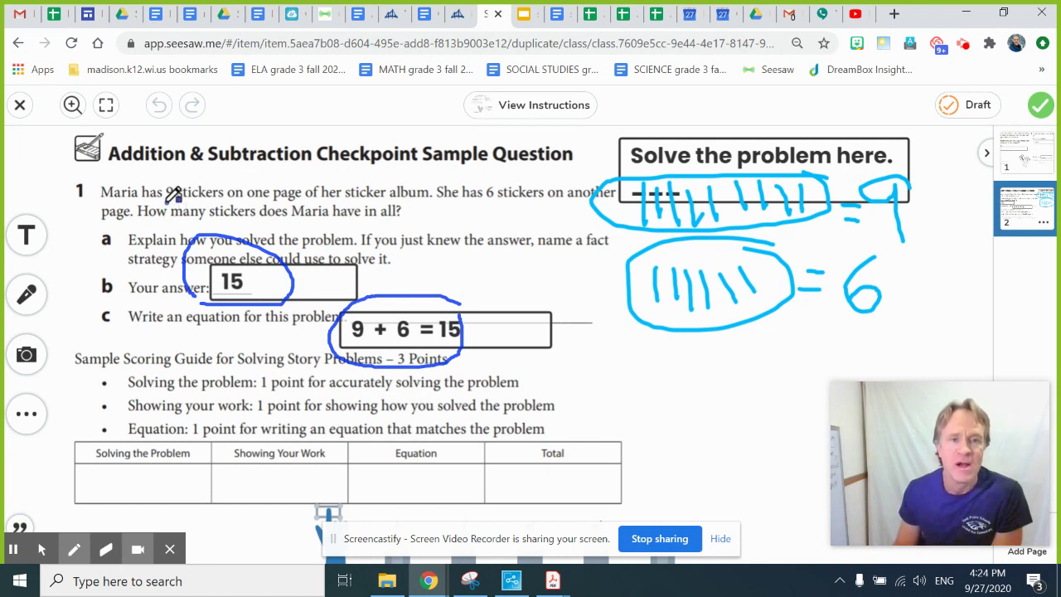
{"action": "mouse_move", "coordinate": [190, 162]}
{"action": "left_mouse_down"}
{"action": "mouse_move", "coordinate": [157, 166]}
{"action": "mouse_move", "coordinate": [178, 207]}
{"action": "mouse_move", "coordinate": [193, 162]}
{"action": "left_mouse_up"}
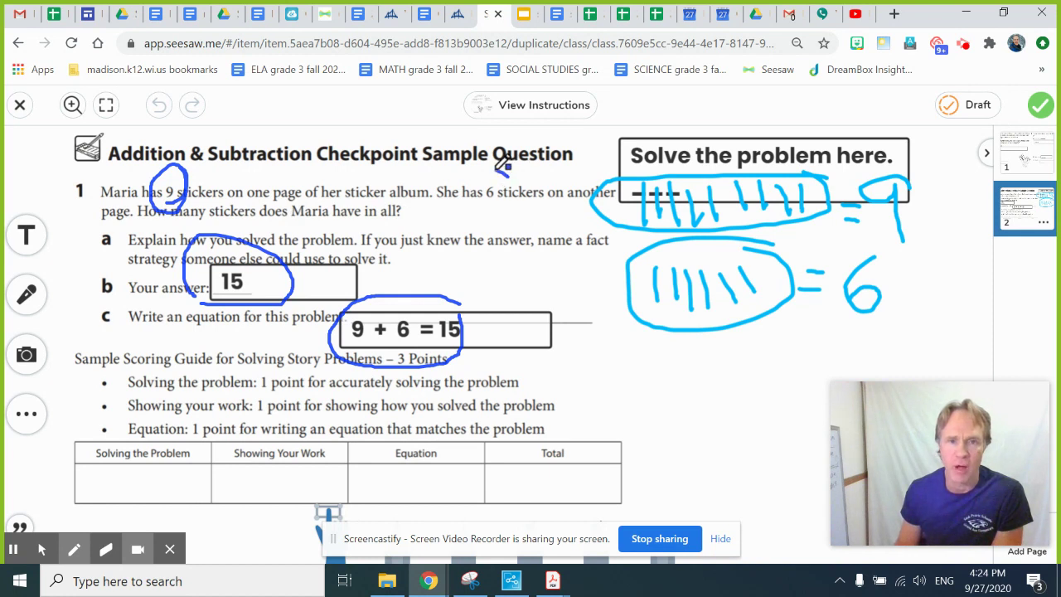
{"action": "mouse_move", "coordinate": [504, 166]}
{"action": "left_mouse_down"}
{"action": "mouse_move", "coordinate": [463, 186]}
{"action": "mouse_move", "coordinate": [497, 214]}
{"action": "mouse_move", "coordinate": [527, 175]}
{"action": "mouse_move", "coordinate": [518, 212]}
{"action": "left_mouse_up"}
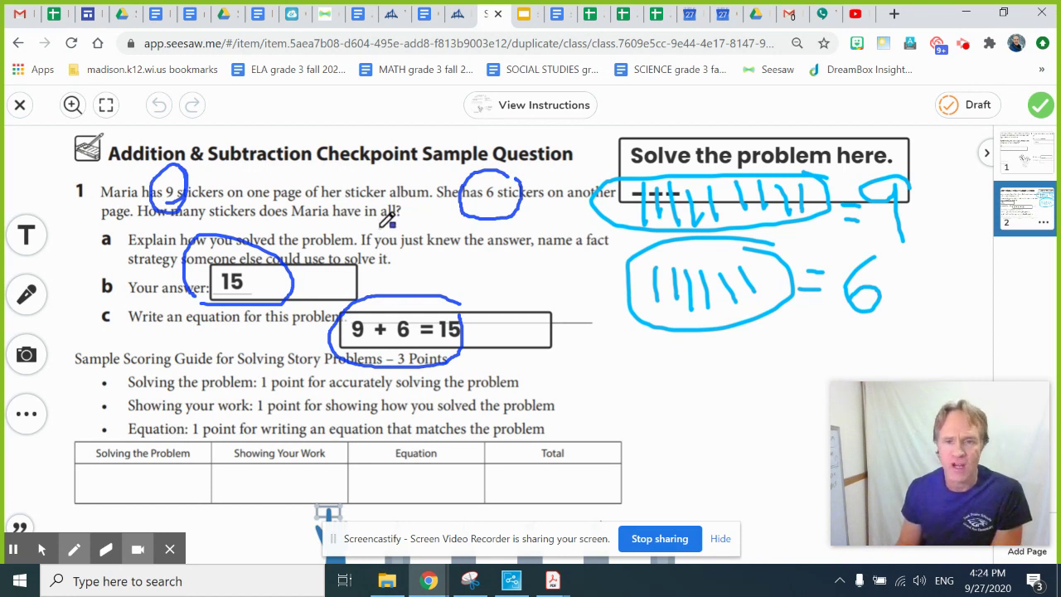
{"action": "mouse_move", "coordinate": [380, 227]}
{"action": "left_mouse_down"}
{"action": "mouse_move", "coordinate": [418, 227]}
{"action": "mouse_move", "coordinate": [404, 241]}
{"action": "left_mouse_up"}
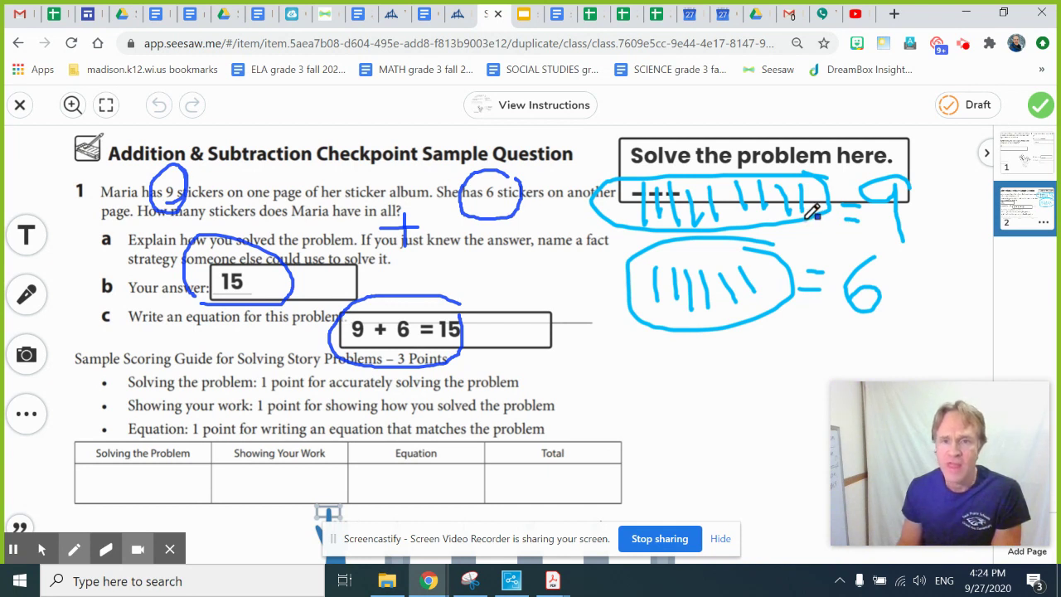
Underline both tally groups, their 9 and 6, the equation and the answer 15
{"action": "left_click_drag", "start_coordinate": [617, 228], "coordinate": [766, 226]}
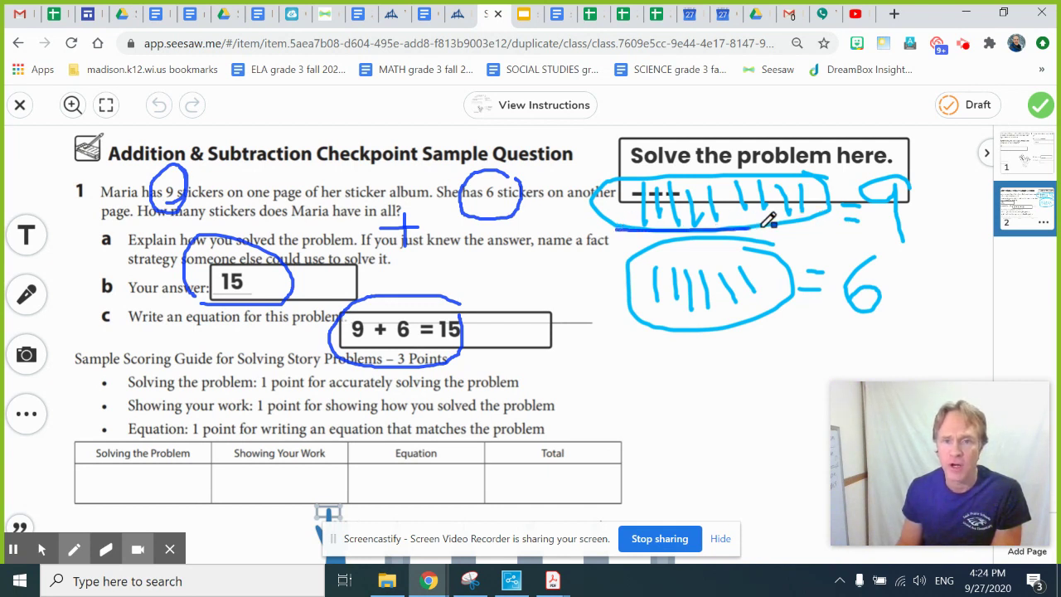
{"action": "left_click_drag", "start_coordinate": [880, 233], "coordinate": [917, 235]}
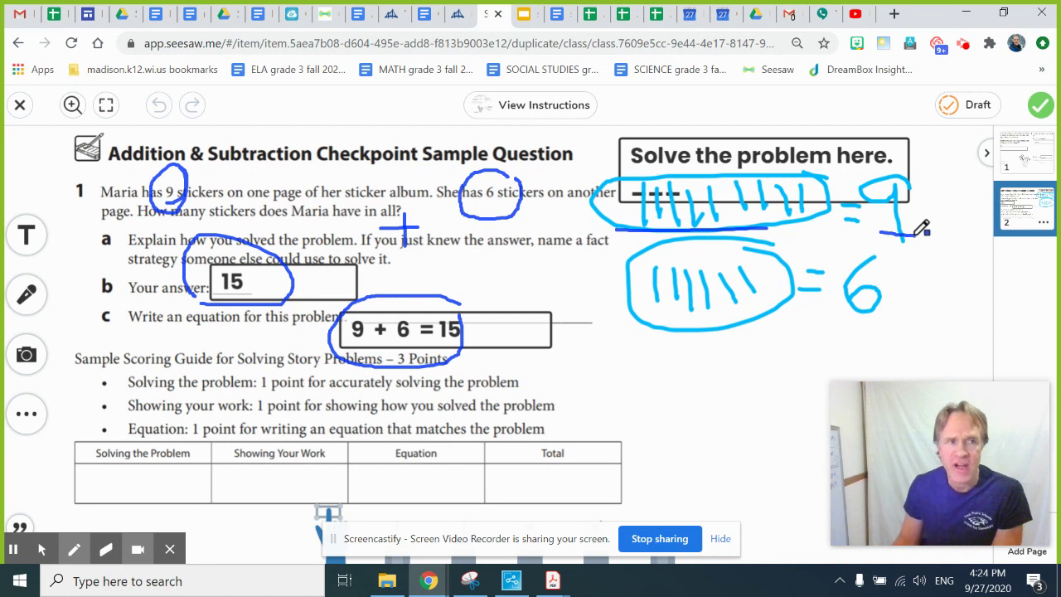
{"action": "left_click_drag", "start_coordinate": [645, 323], "coordinate": [769, 322]}
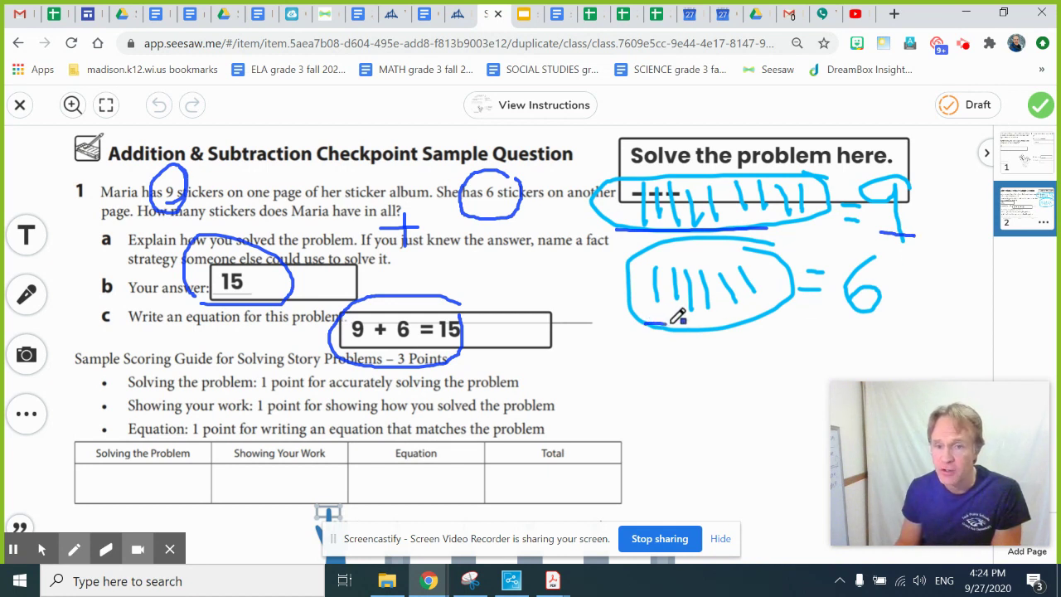
{"action": "left_click_drag", "start_coordinate": [834, 330], "coordinate": [899, 330]}
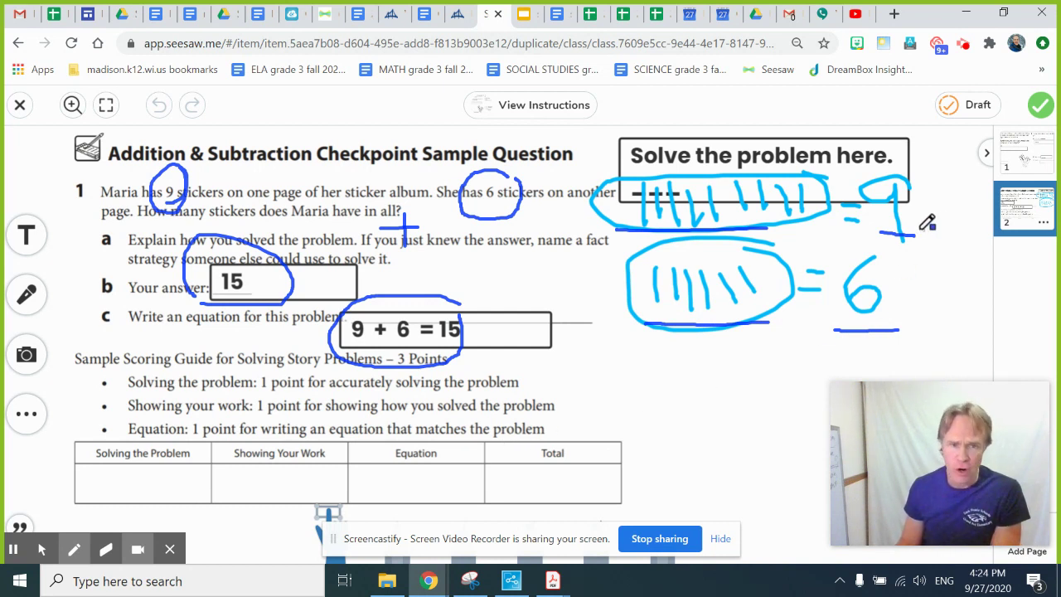
{"action": "left_click_drag", "start_coordinate": [343, 353], "coordinate": [478, 358]}
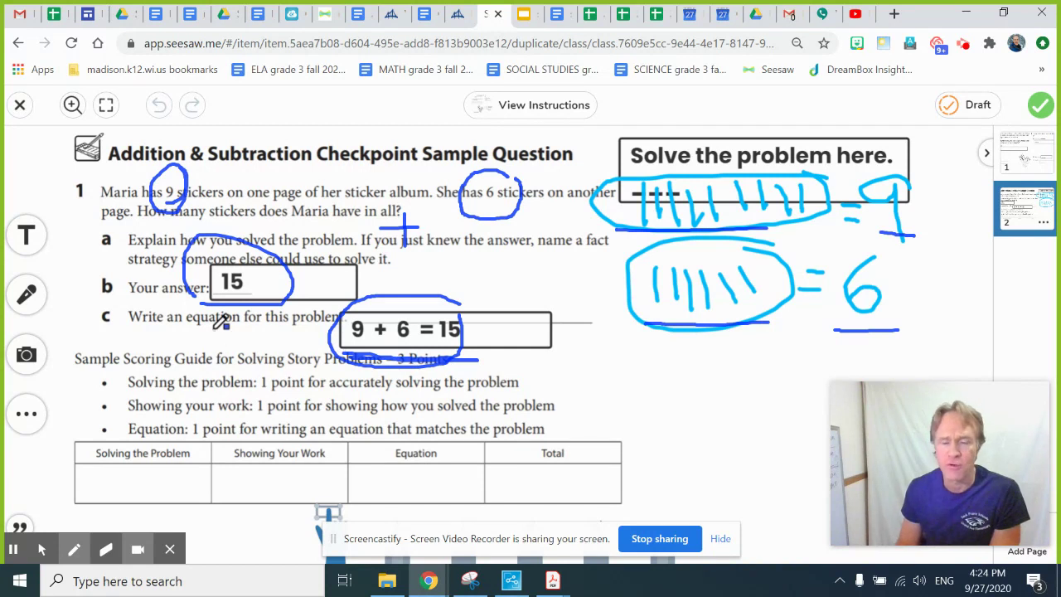
{"action": "mouse_move", "coordinate": [195, 300]}
{"action": "left_mouse_down"}
{"action": "mouse_move", "coordinate": [273, 305]}
{"action": "mouse_move", "coordinate": [208, 305]}
{"action": "mouse_move", "coordinate": [260, 303]}
{"action": "left_mouse_up"}
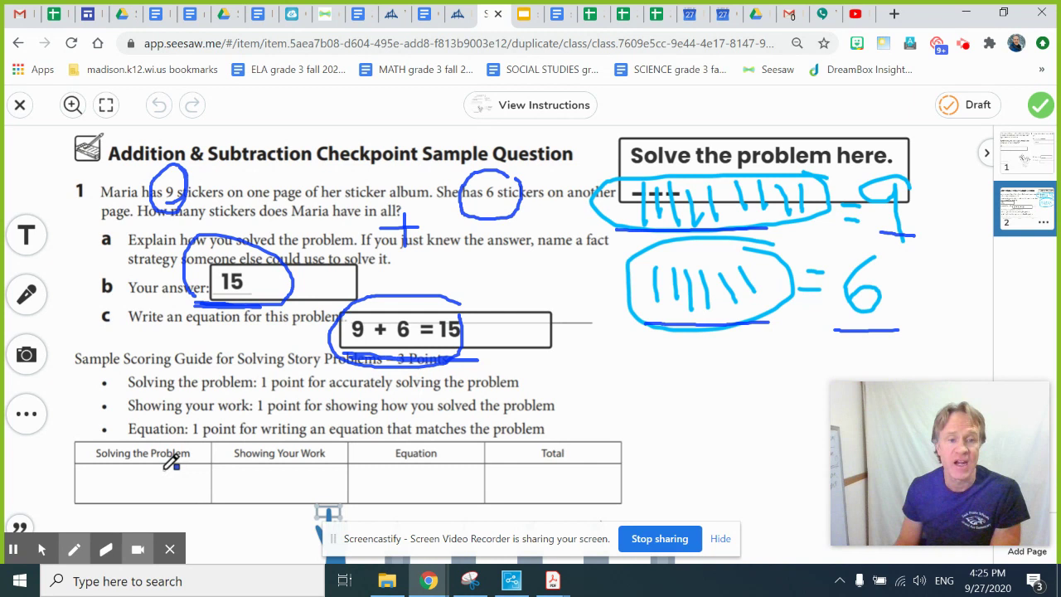
Score the sample 1 point each for solving, work and equation, total 3, then return to slide 1
{"action": "left_click_drag", "start_coordinate": [165, 470], "coordinate": [165, 500]}
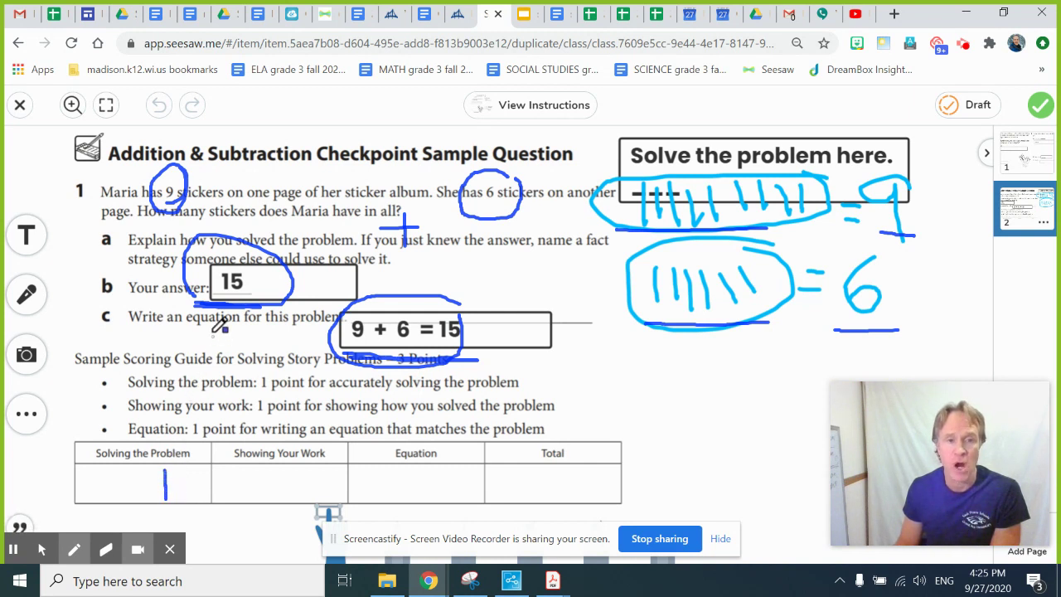
{"action": "left_click_drag", "start_coordinate": [269, 473], "coordinate": [269, 506]}
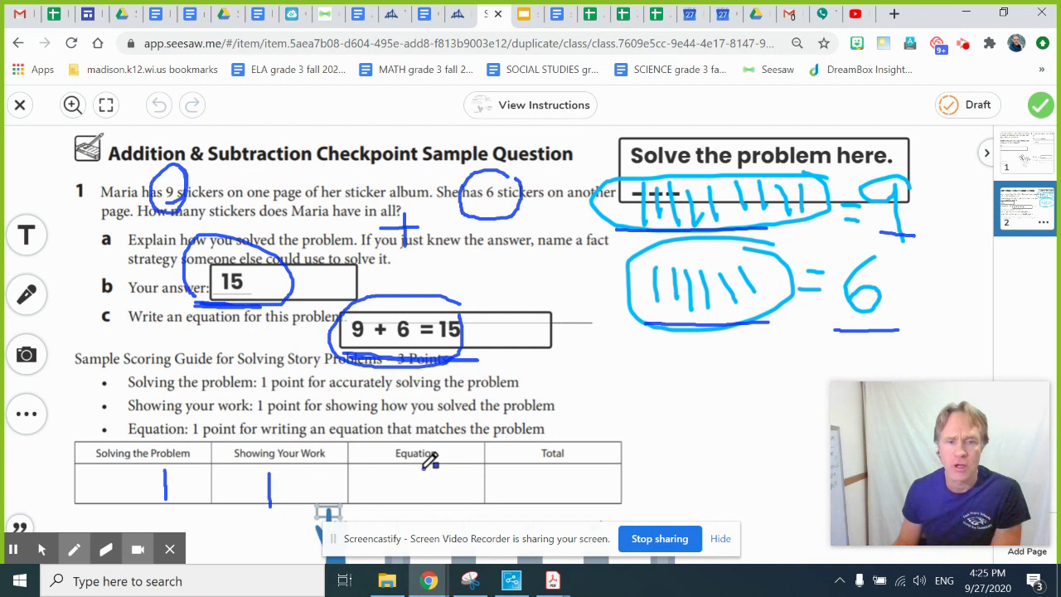
{"action": "left_click_drag", "start_coordinate": [424, 469], "coordinate": [422, 503]}
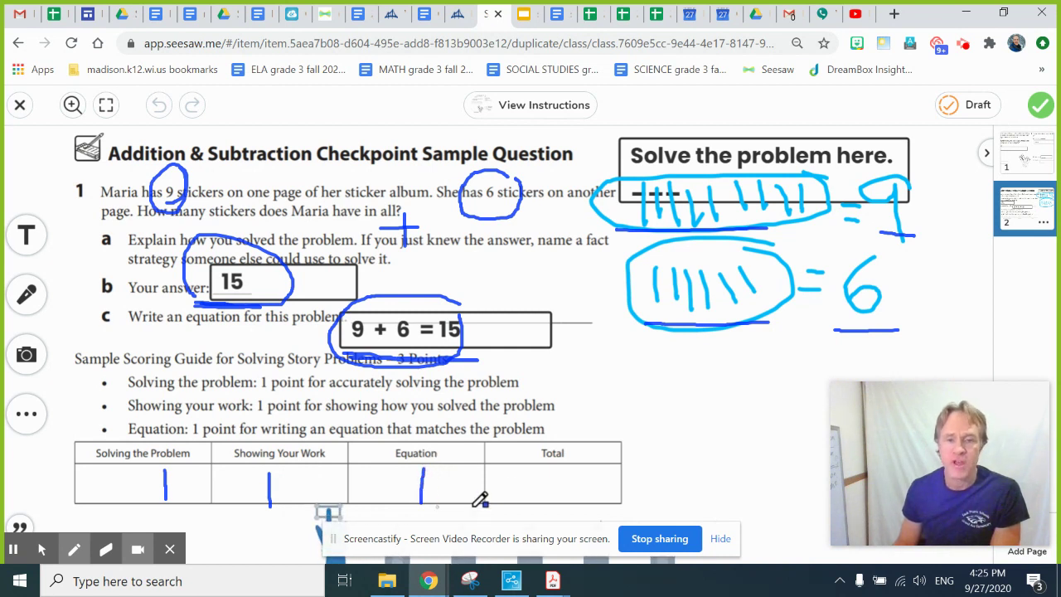
{"action": "left_click_drag", "start_coordinate": [527, 472], "coordinate": [513, 497]}
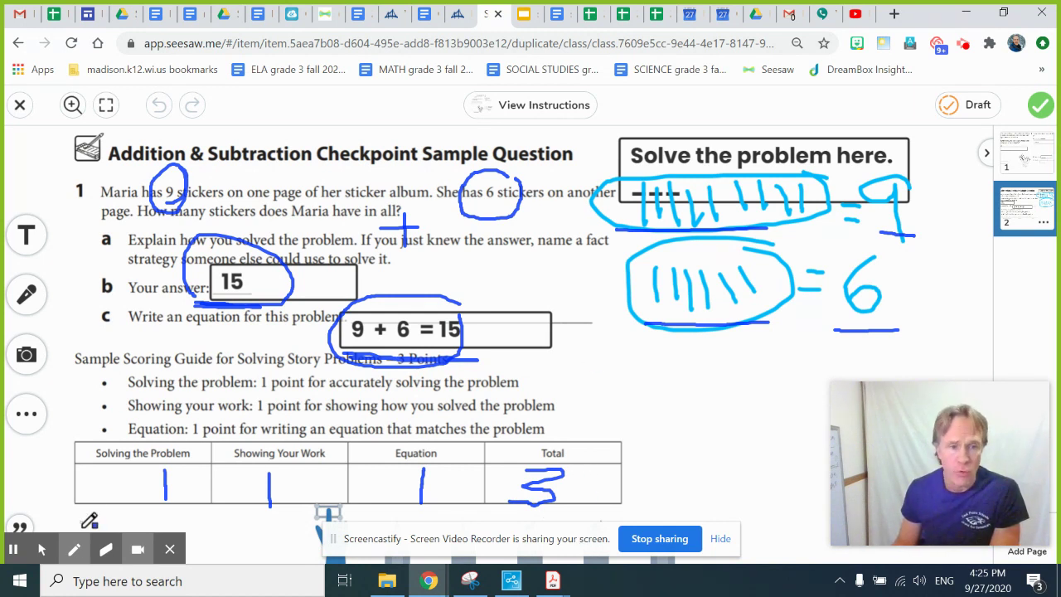
{"action": "left_click", "coordinate": [42, 548]}
{"action": "left_click", "coordinate": [1026, 164]}
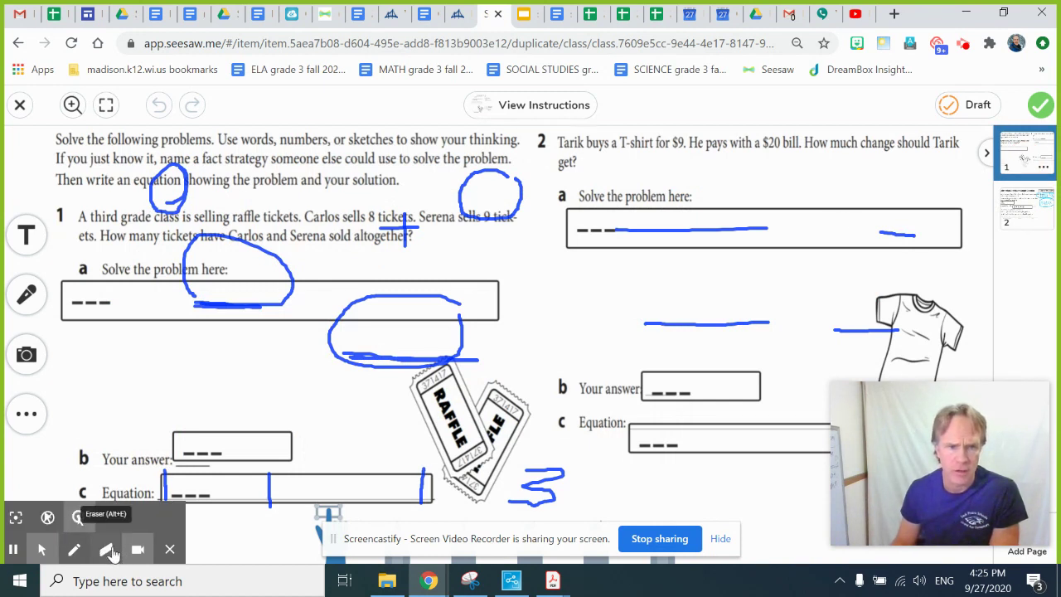
Erase the old blue loops, circles and lines from the raffle and T-shirt problems
{"action": "left_click", "coordinate": [106, 549]}
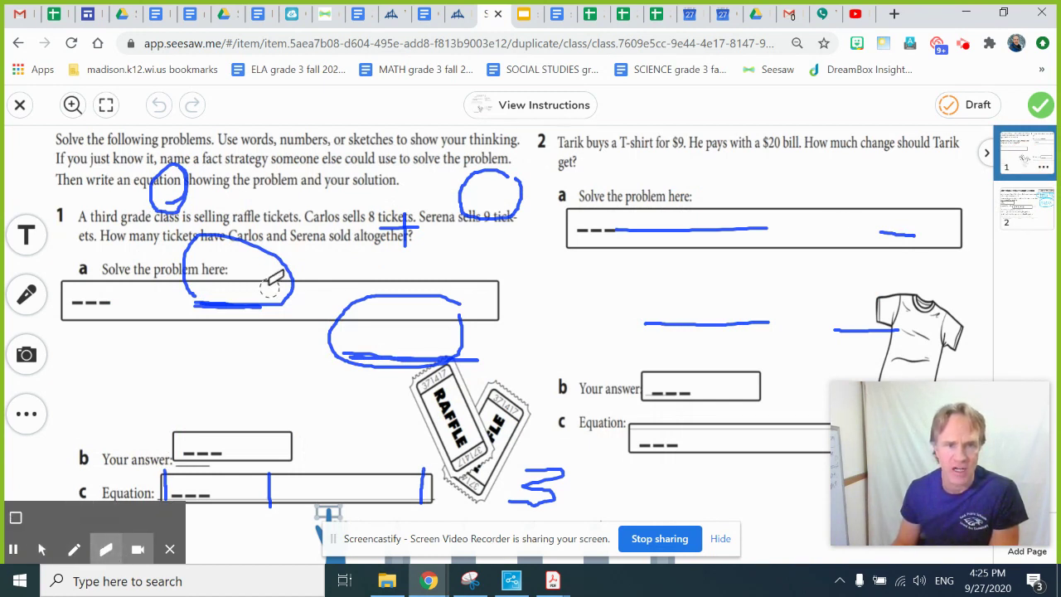
{"action": "mouse_move", "coordinate": [260, 269]}
{"action": "left_mouse_down"}
{"action": "mouse_move", "coordinate": [282, 303]}
{"action": "mouse_move", "coordinate": [189, 176]}
{"action": "mouse_move", "coordinate": [162, 195]}
{"action": "mouse_move", "coordinate": [286, 177]}
{"action": "left_mouse_up"}
{"action": "mouse_move", "coordinate": [444, 183]}
{"action": "left_mouse_down"}
{"action": "mouse_move", "coordinate": [393, 244]}
{"action": "mouse_move", "coordinate": [538, 208]}
{"action": "mouse_move", "coordinate": [382, 231]}
{"action": "mouse_move", "coordinate": [256, 271]}
{"action": "mouse_move", "coordinate": [269, 267]}
{"action": "mouse_move", "coordinate": [257, 245]}
{"action": "mouse_move", "coordinate": [327, 353]}
{"action": "mouse_move", "coordinate": [356, 303]}
{"action": "mouse_move", "coordinate": [373, 358]}
{"action": "mouse_move", "coordinate": [448, 352]}
{"action": "mouse_move", "coordinate": [306, 367]}
{"action": "left_mouse_up"}
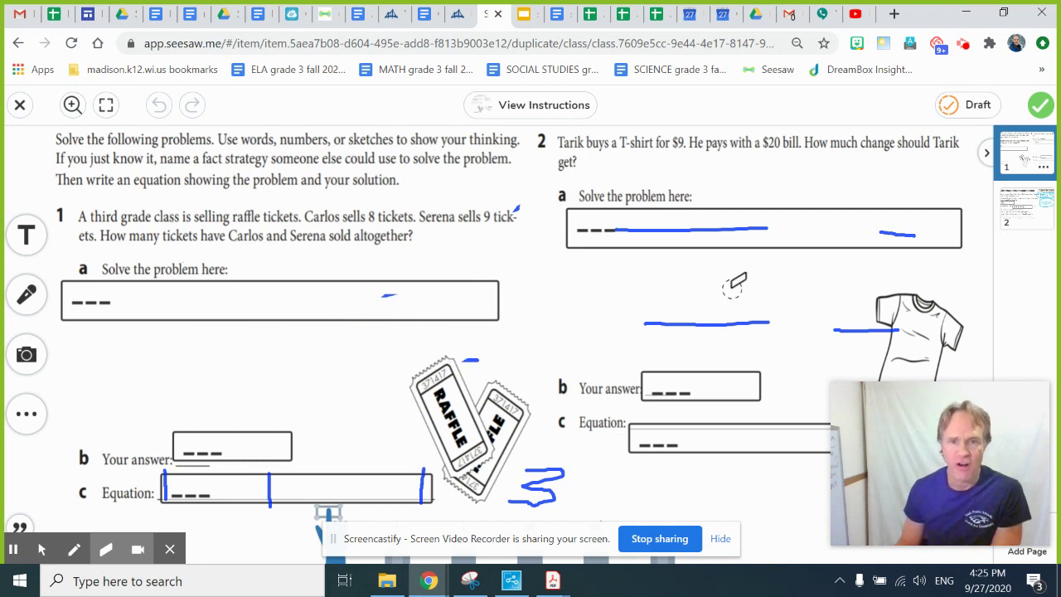
{"action": "mouse_move", "coordinate": [776, 230]}
{"action": "left_mouse_down"}
{"action": "mouse_move", "coordinate": [762, 242]}
{"action": "mouse_move", "coordinate": [782, 322]}
{"action": "mouse_move", "coordinate": [817, 289]}
{"action": "mouse_move", "coordinate": [806, 319]}
{"action": "mouse_move", "coordinate": [539, 480]}
{"action": "mouse_move", "coordinate": [424, 490]}
{"action": "mouse_move", "coordinate": [456, 384]}
{"action": "left_mouse_up"}
{"action": "mouse_move", "coordinate": [320, 520]}
{"action": "left_mouse_down"}
{"action": "mouse_move", "coordinate": [256, 485]}
{"action": "mouse_move", "coordinate": [162, 476]}
{"action": "left_mouse_up"}
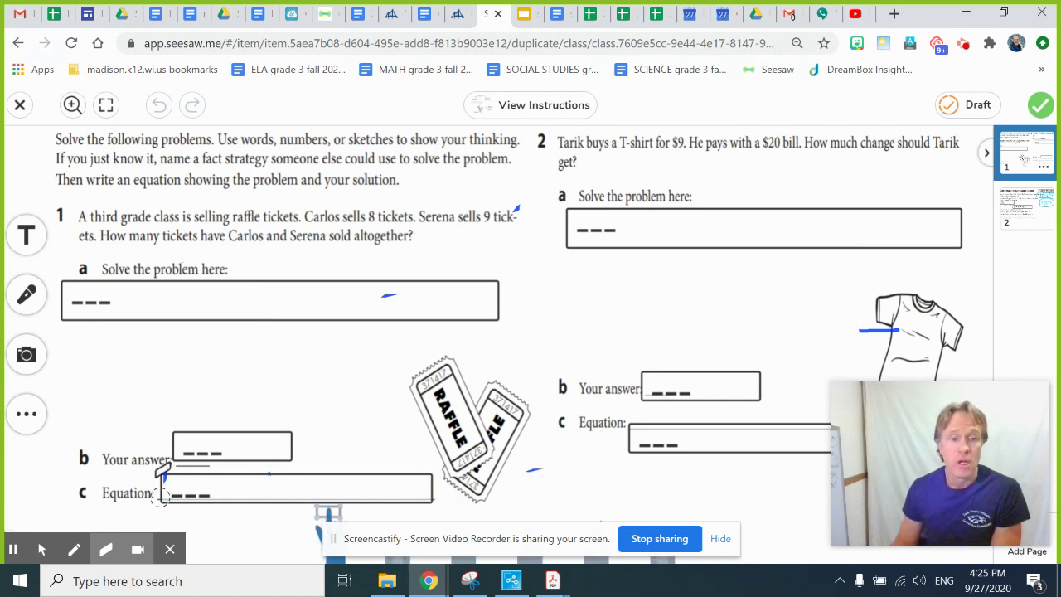
{"action": "left_click", "coordinate": [74, 548]}
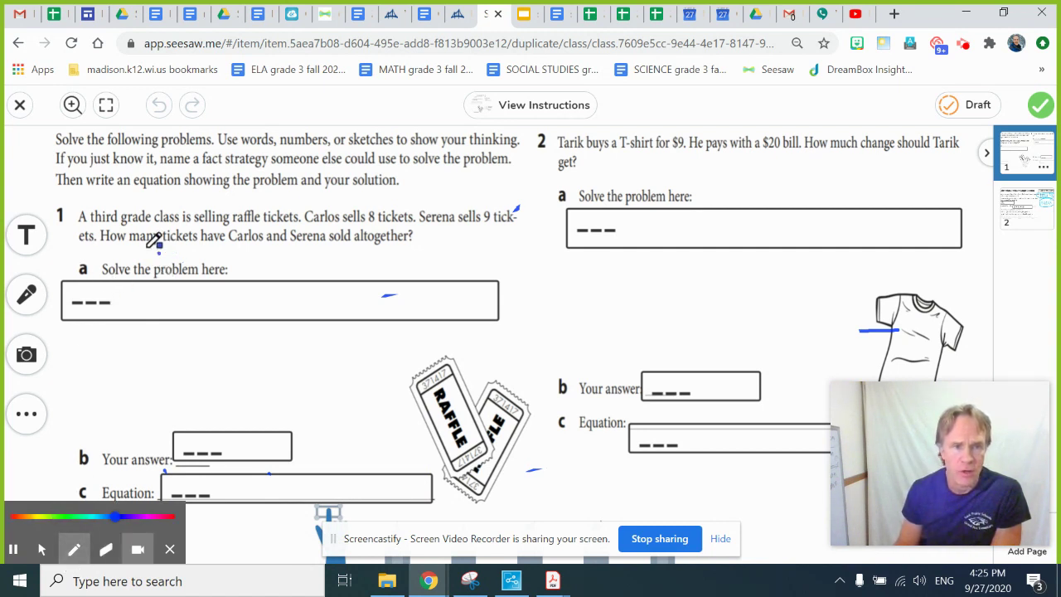
Circle problem 1's solve area (1a), answer box (1b) and equation box (1c) in blue
{"action": "mouse_move", "coordinate": [159, 248]}
{"action": "left_mouse_down"}
{"action": "mouse_move", "coordinate": [91, 251]}
{"action": "mouse_move", "coordinate": [59, 351]}
{"action": "mouse_move", "coordinate": [213, 407]}
{"action": "mouse_move", "coordinate": [440, 365]}
{"action": "mouse_move", "coordinate": [382, 257]}
{"action": "left_mouse_up"}
{"action": "left_click_drag", "start_coordinate": [311, 251], "coordinate": [166, 253]}
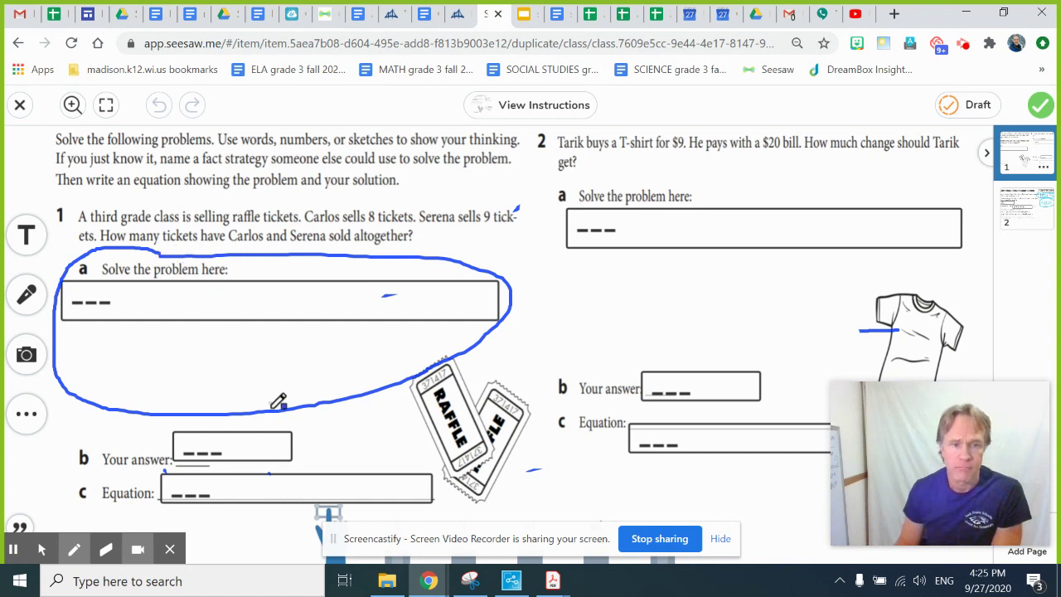
{"action": "mouse_move", "coordinate": [195, 449]}
{"action": "left_mouse_down"}
{"action": "mouse_move", "coordinate": [265, 451]}
{"action": "mouse_move", "coordinate": [248, 411]}
{"action": "mouse_move", "coordinate": [179, 427]}
{"action": "mouse_move", "coordinate": [196, 448]}
{"action": "left_mouse_up"}
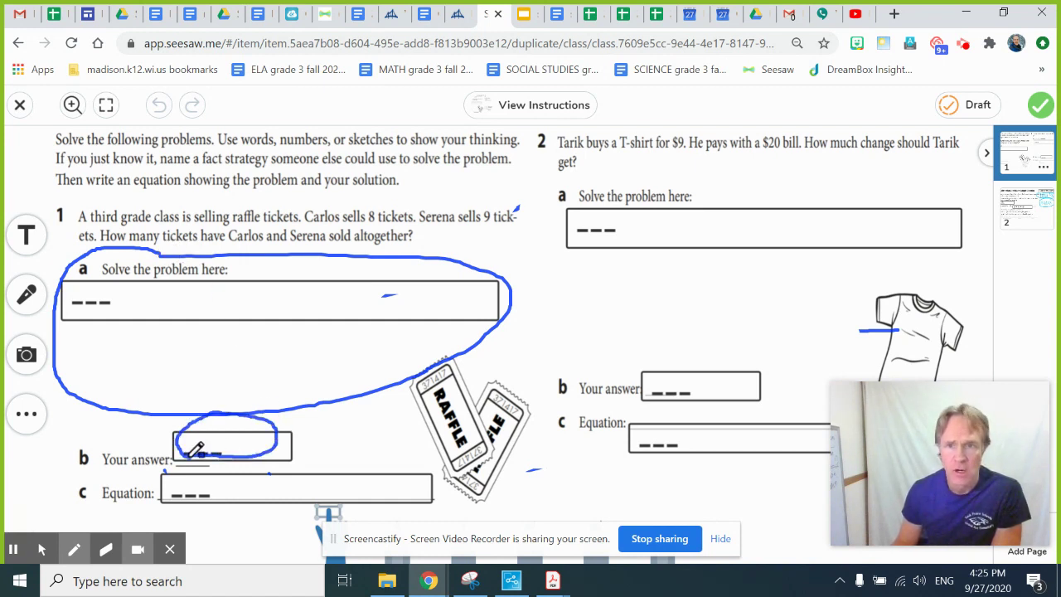
{"action": "mouse_move", "coordinate": [73, 549]}
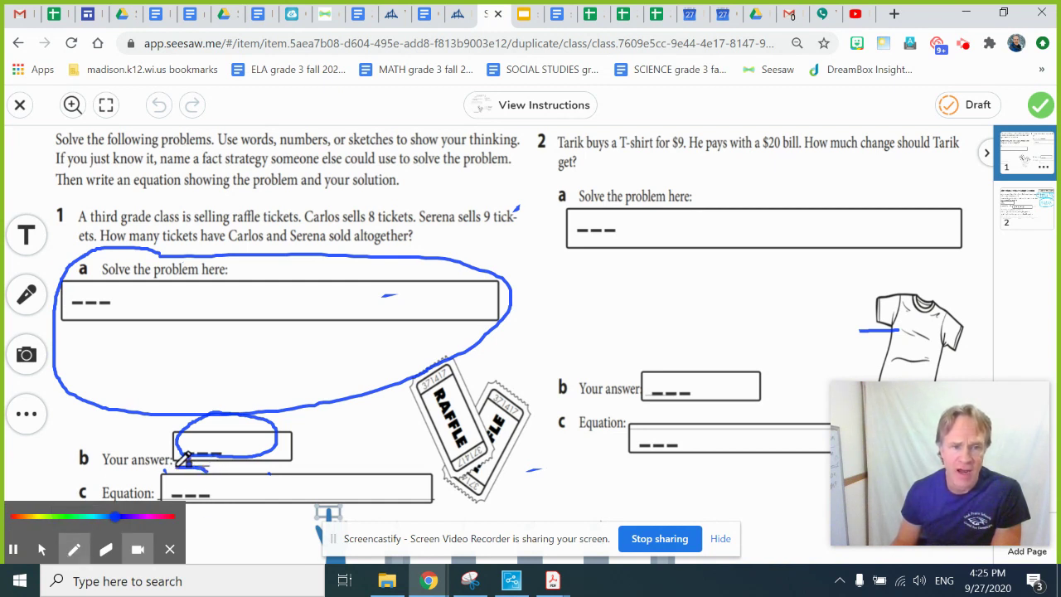
{"action": "mouse_move", "coordinate": [208, 470]}
{"action": "left_mouse_down"}
{"action": "mouse_move", "coordinate": [184, 497]}
{"action": "mouse_move", "coordinate": [407, 491]}
{"action": "mouse_move", "coordinate": [352, 445]}
{"action": "mouse_move", "coordinate": [213, 444]}
{"action": "left_mouse_up"}
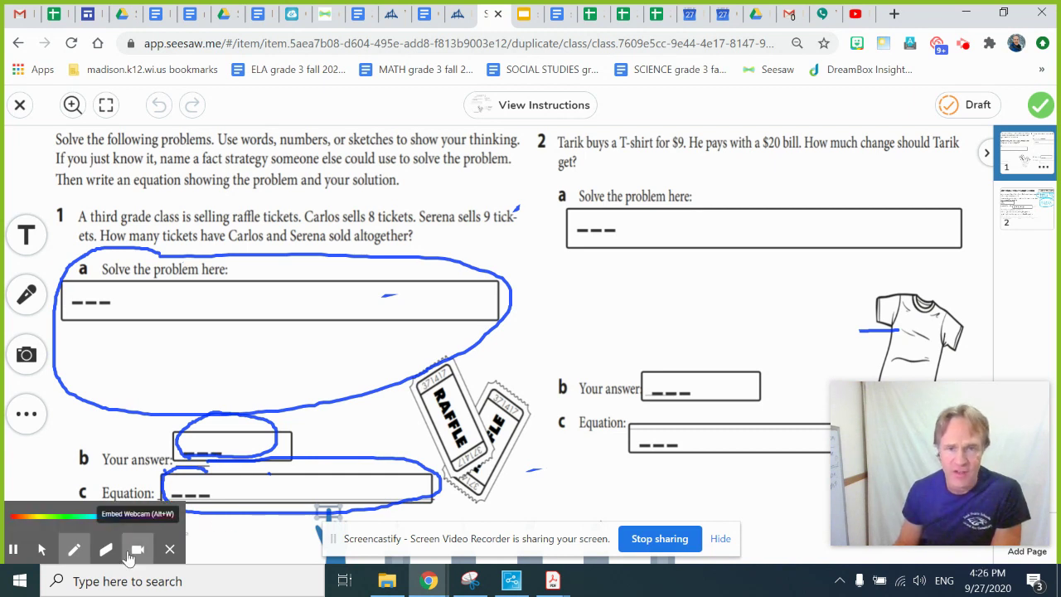
{"action": "left_click", "coordinate": [42, 549]}
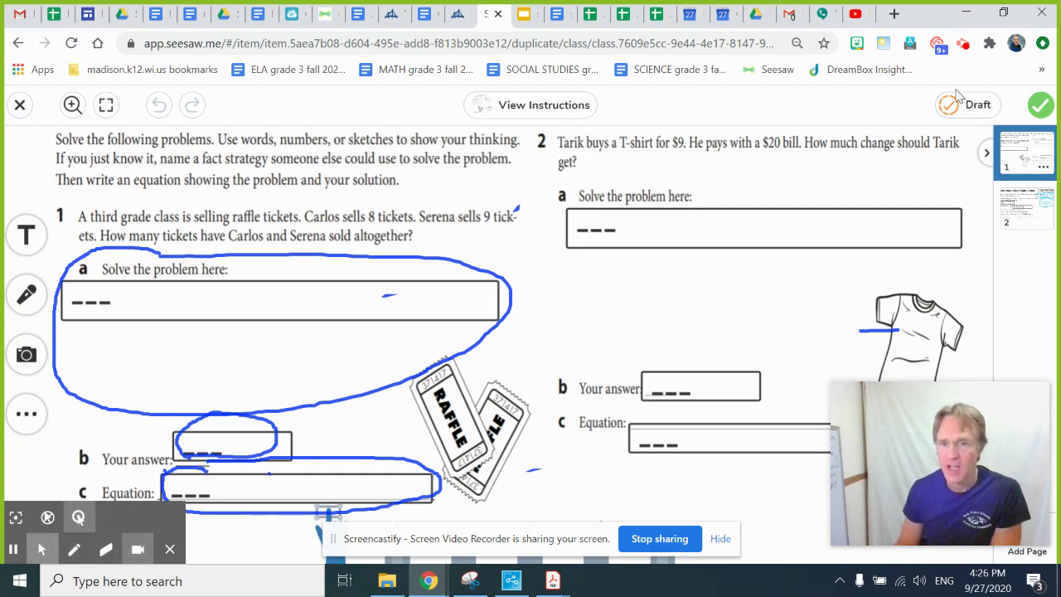
{"action": "left_click", "coordinate": [1041, 206]}
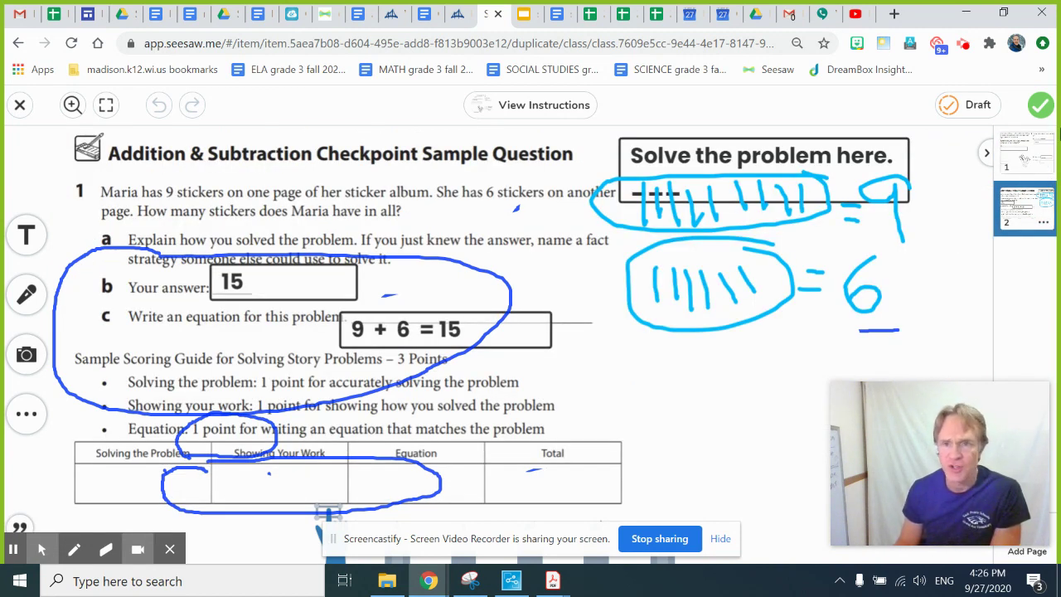
{"action": "left_click", "coordinate": [1033, 158]}
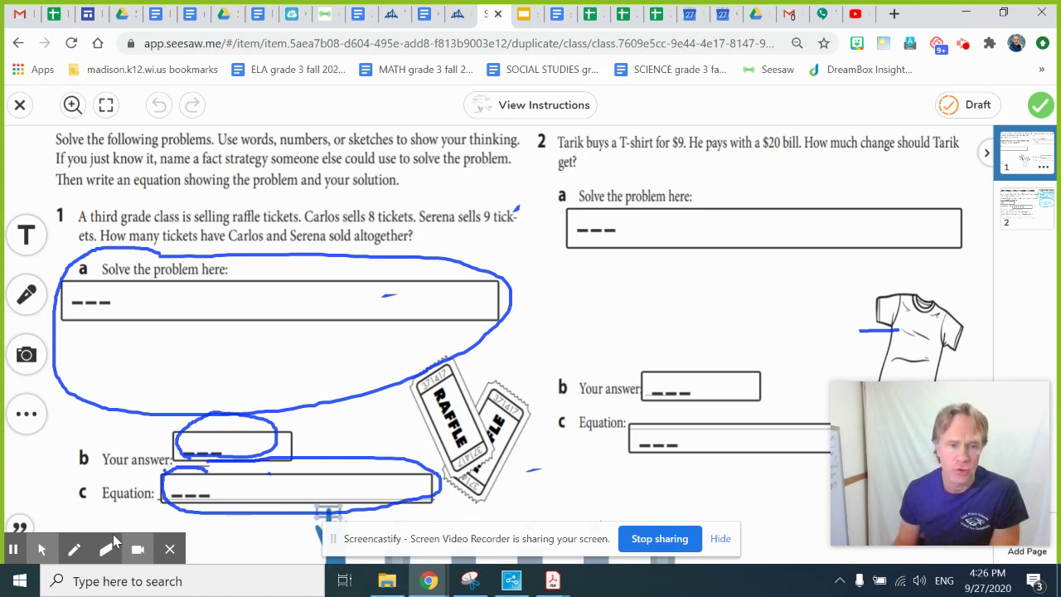
{"action": "left_click", "coordinate": [74, 548]}
Circle problem 2's boxes 2a, 2b and 2c, and underline the fact-strategy instruction sentence
{"action": "mouse_move", "coordinate": [733, 165]}
{"action": "left_mouse_down"}
{"action": "mouse_move", "coordinate": [561, 184]}
{"action": "mouse_move", "coordinate": [685, 184]}
{"action": "left_mouse_up"}
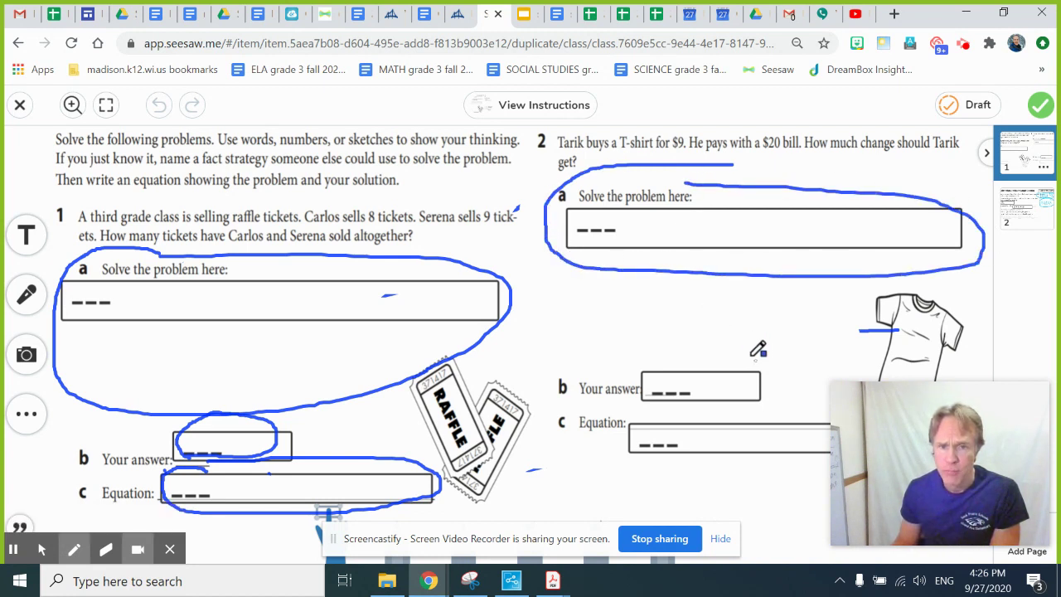
{"action": "left_click_drag", "start_coordinate": [753, 359], "coordinate": [769, 367]}
{"action": "mouse_move", "coordinate": [829, 419]}
{"action": "left_mouse_down"}
{"action": "mouse_move", "coordinate": [766, 421]}
{"action": "mouse_move", "coordinate": [642, 474]}
{"action": "mouse_move", "coordinate": [812, 439]}
{"action": "mouse_move", "coordinate": [819, 416]}
{"action": "left_mouse_up"}
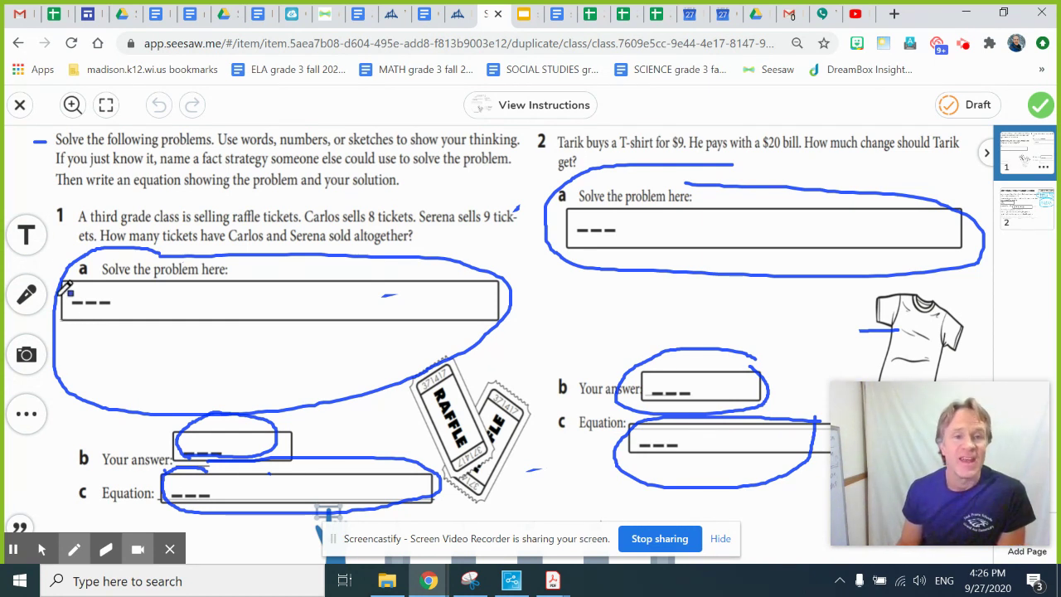
{"action": "left_click_drag", "start_coordinate": [202, 176], "coordinate": [315, 175]}
{"action": "mouse_move", "coordinate": [447, 160]}
{"action": "left_mouse_down"}
{"action": "mouse_move", "coordinate": [495, 163]}
{"action": "mouse_move", "coordinate": [524, 143]}
{"action": "mouse_move", "coordinate": [185, 142]}
{"action": "mouse_move", "coordinate": [169, 157]}
{"action": "left_mouse_up"}
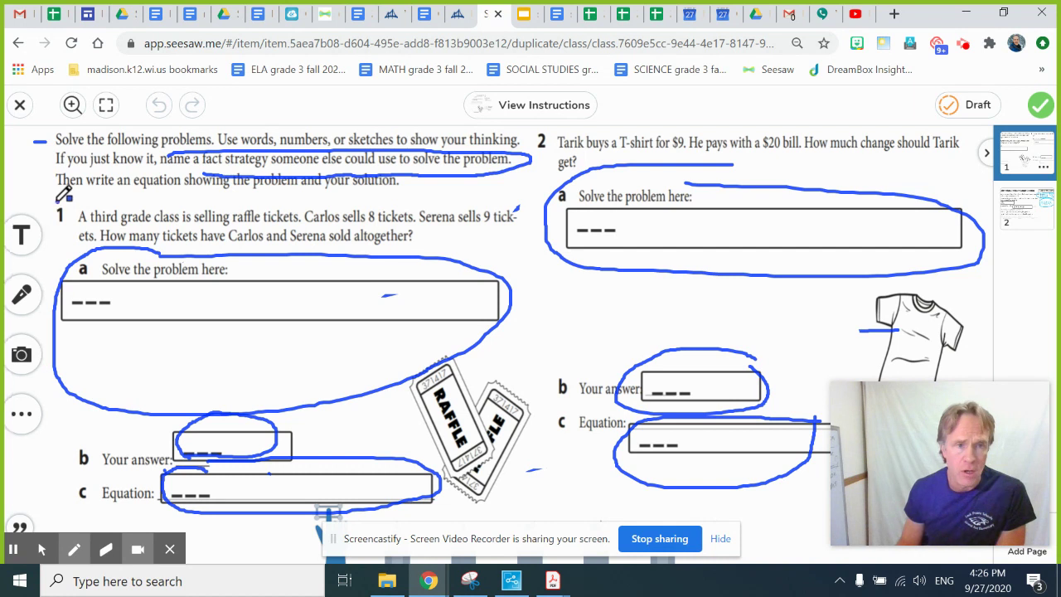
Circle problem number 1, retrace the 2a loop, and mark beside the 2b and 2c labels
{"action": "left_click_drag", "start_coordinate": [65, 207], "coordinate": [58, 224]}
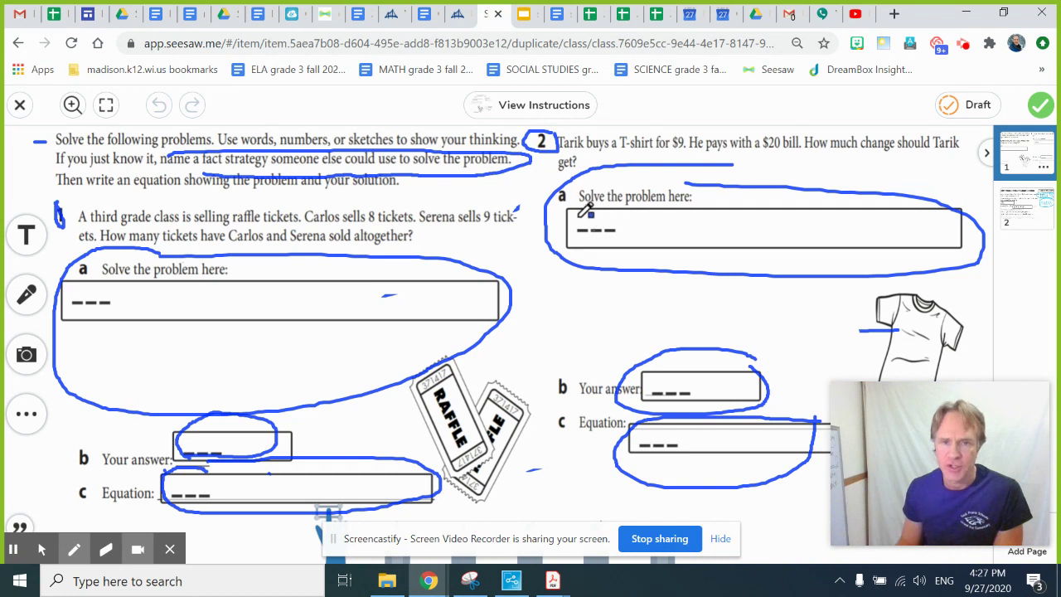
{"action": "left_click_drag", "start_coordinate": [549, 200], "coordinate": [568, 259]}
{"action": "left_click_drag", "start_coordinate": [578, 361], "coordinate": [580, 461]}
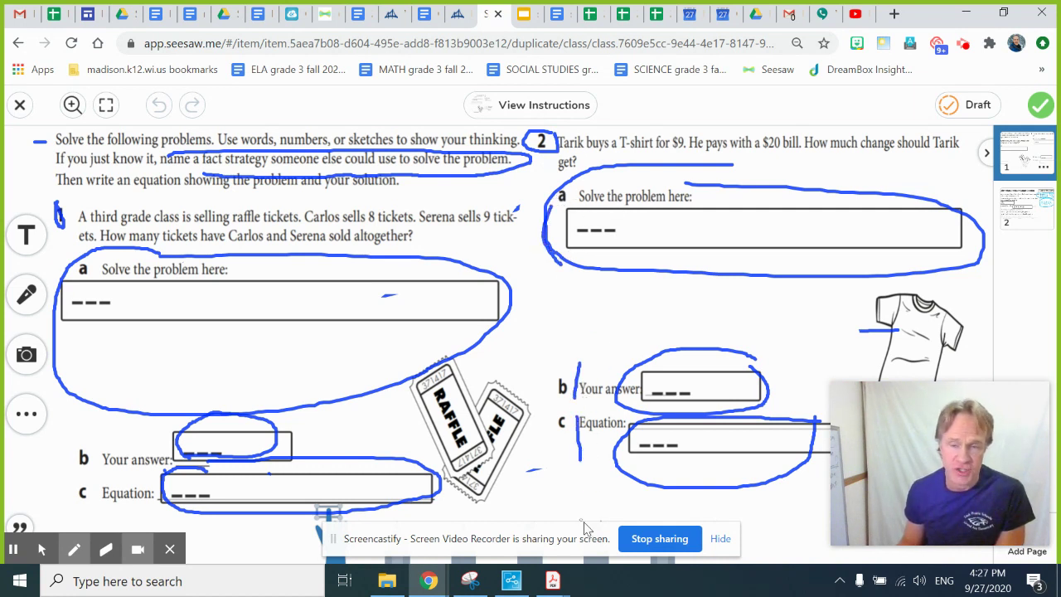